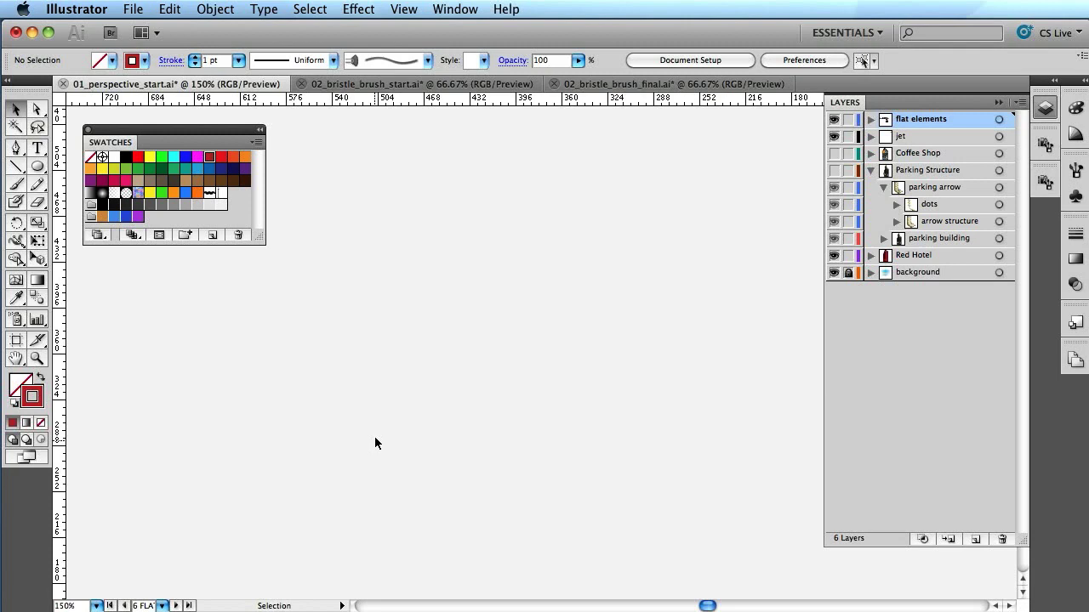
# - Collapse the Layers panel and show the Brushes panel from the right dock
pyautogui.click(1003, 102)
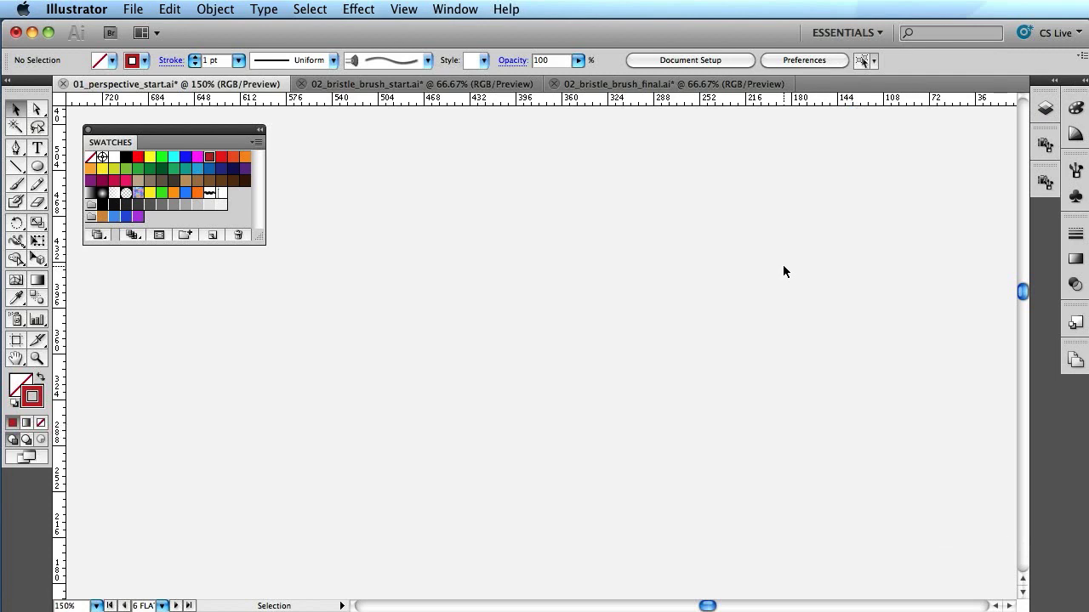
pyautogui.click(1076, 171)
# - Load the Bristle Brush library, add two of its brushes to the document, and pick the Paintbrush
pyautogui.click(893, 457)
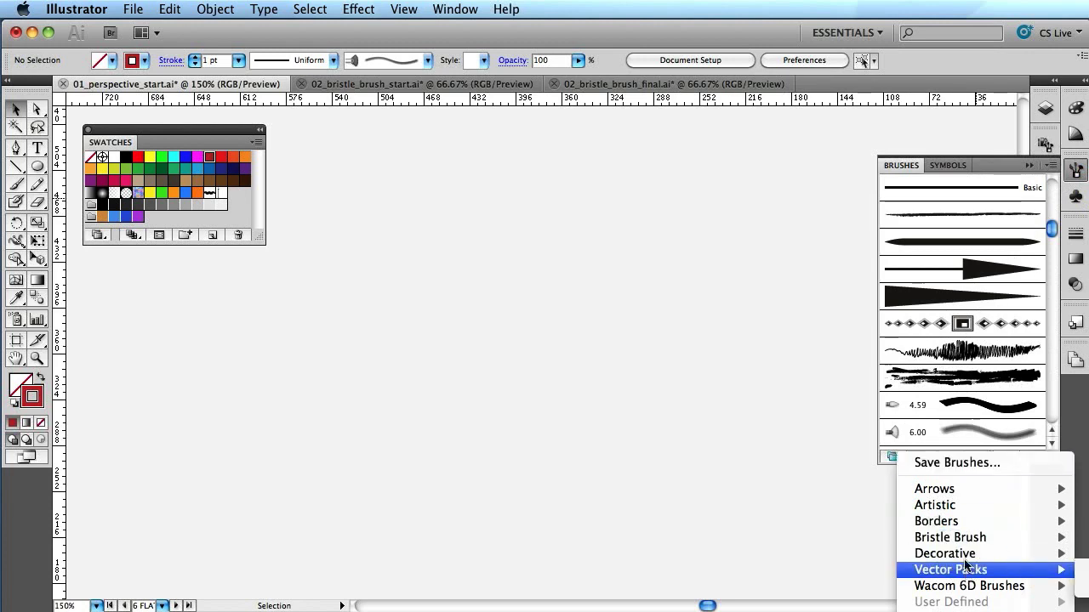
pyautogui.click(791, 507)
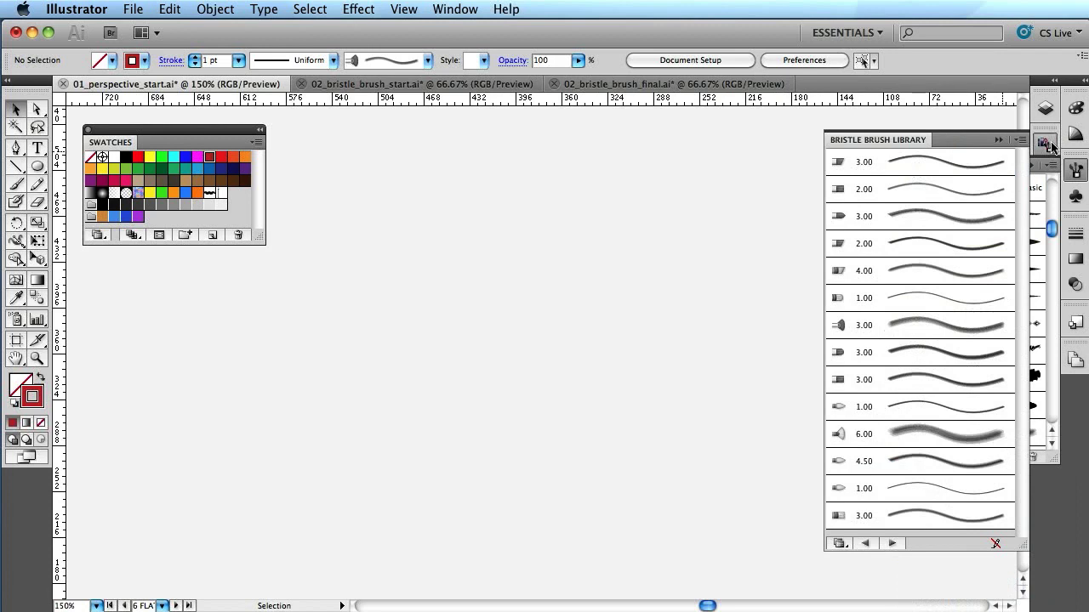
pyautogui.click(942, 160)
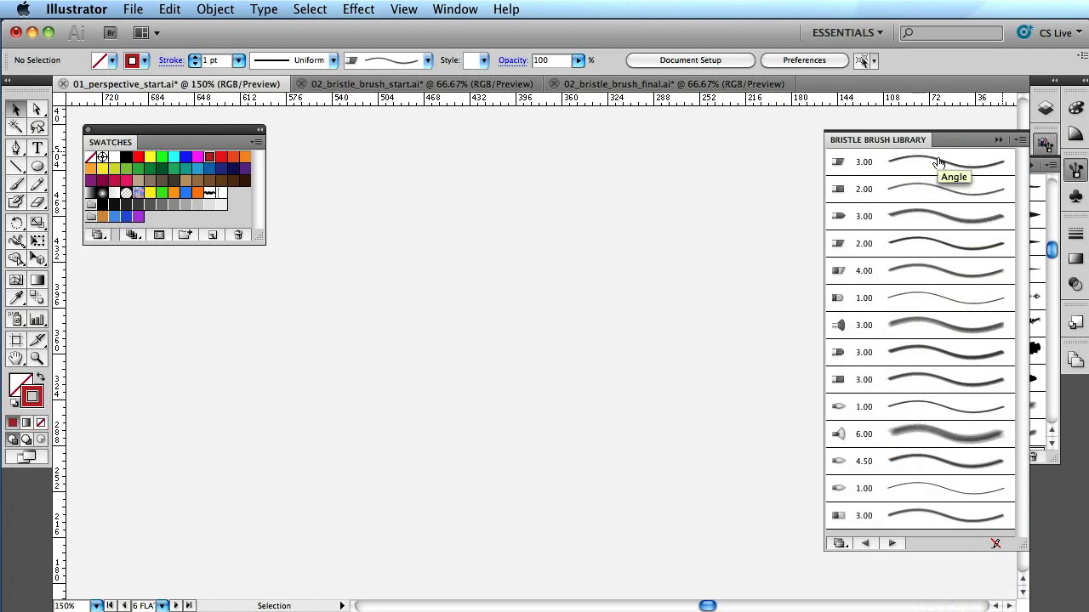
pyautogui.click(917, 242)
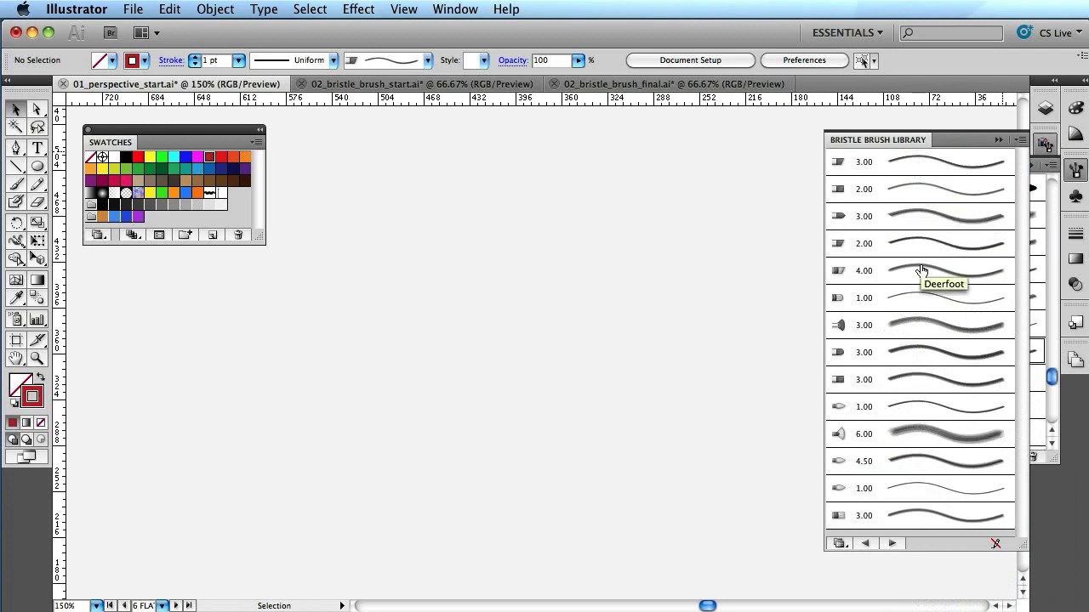
pyautogui.click(15, 183)
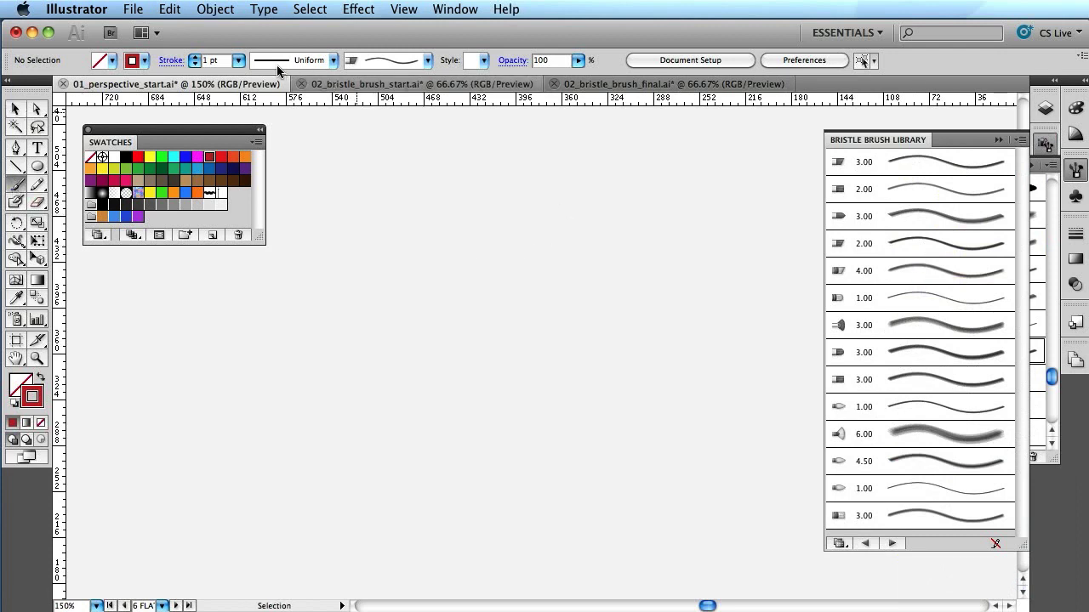
# - Set the stroke weight to 5 pt and paint four sweeping and diagonal red bristle strokes
pyautogui.click(238, 60)
pyautogui.click(230, 128)
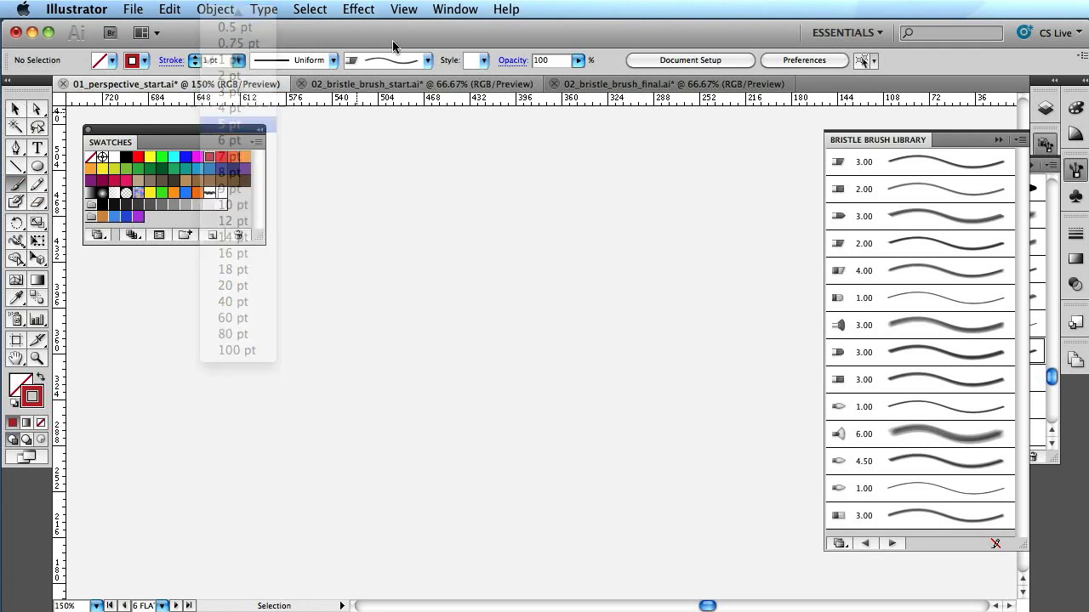
pyautogui.moveTo(557, 191); pyautogui.dragTo(85, 415)
pyautogui.moveTo(517, 304); pyautogui.dragTo(209, 464)
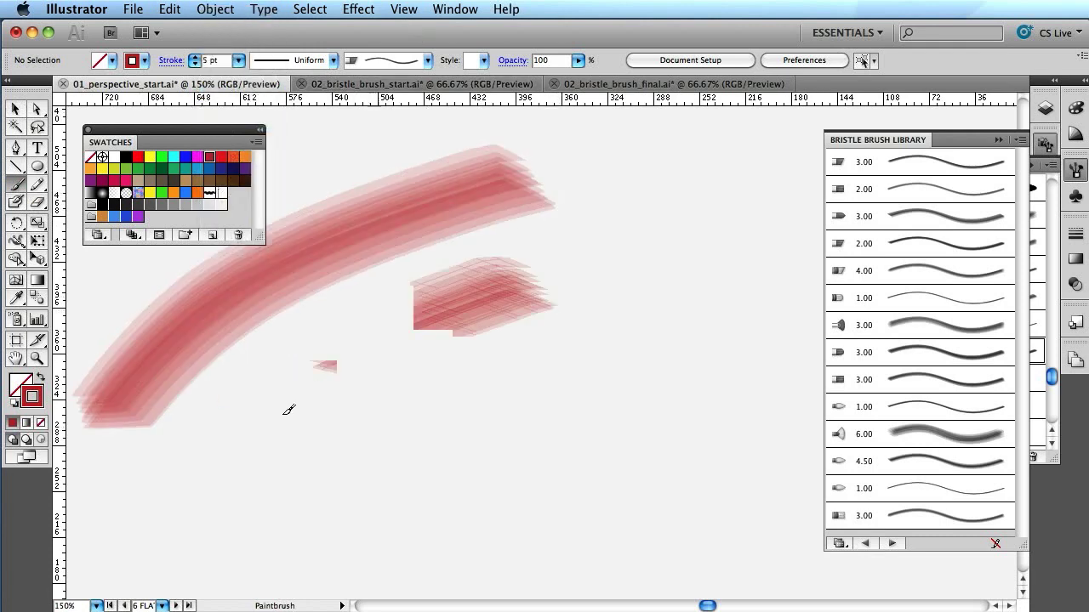
pyautogui.moveTo(602, 382); pyautogui.dragTo(368, 470)
pyautogui.moveTo(687, 256); pyautogui.dragTo(466, 481)
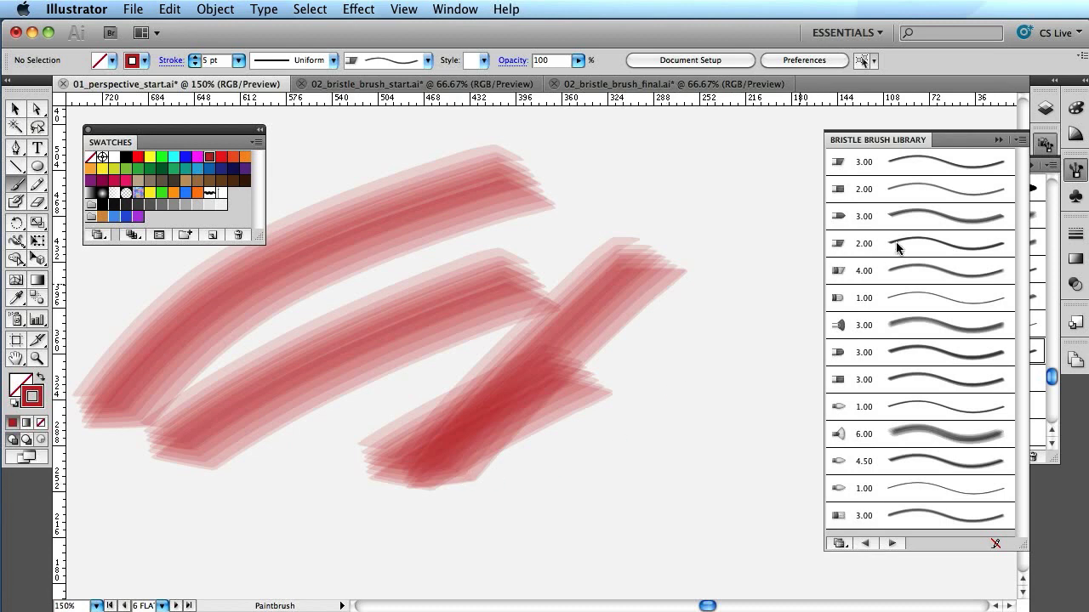
# - Paint more strokes and a curling loop at right, then undo back to the two upper strokes
pyautogui.moveTo(753, 468)
pyautogui.mouseDown()
pyautogui.moveTo(612, 290)
pyautogui.moveTo(668, 543)
pyautogui.mouseUp()
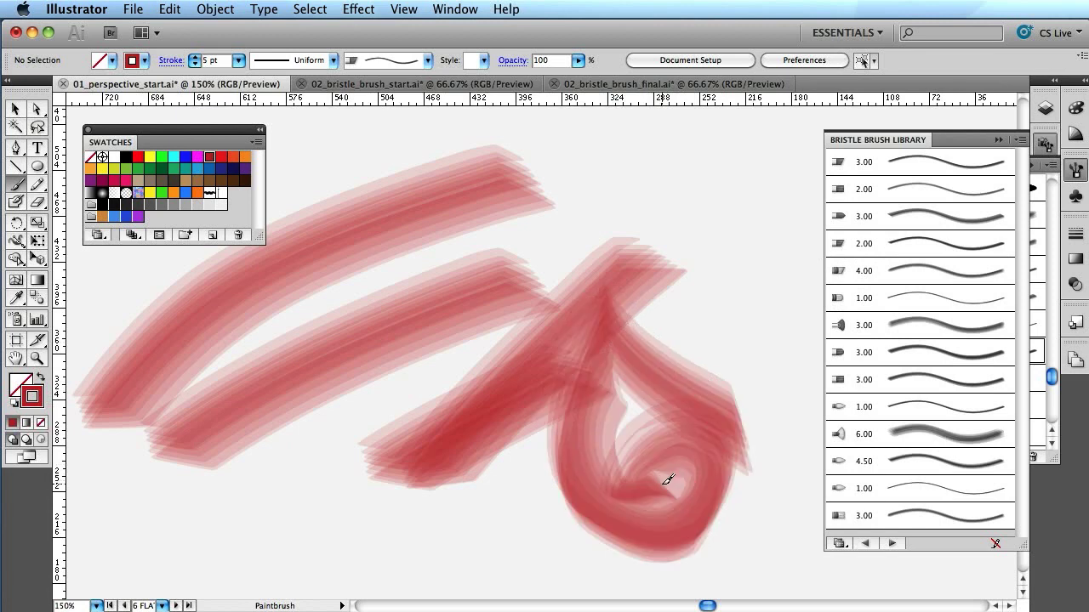
pyautogui.moveTo(667, 480); pyautogui.dragTo(633, 448)
pyautogui.hotkey('ctrl', 'z')
pyautogui.hotkey('ctrl', 'z')
pyautogui.hotkey('ctrl', 'z')
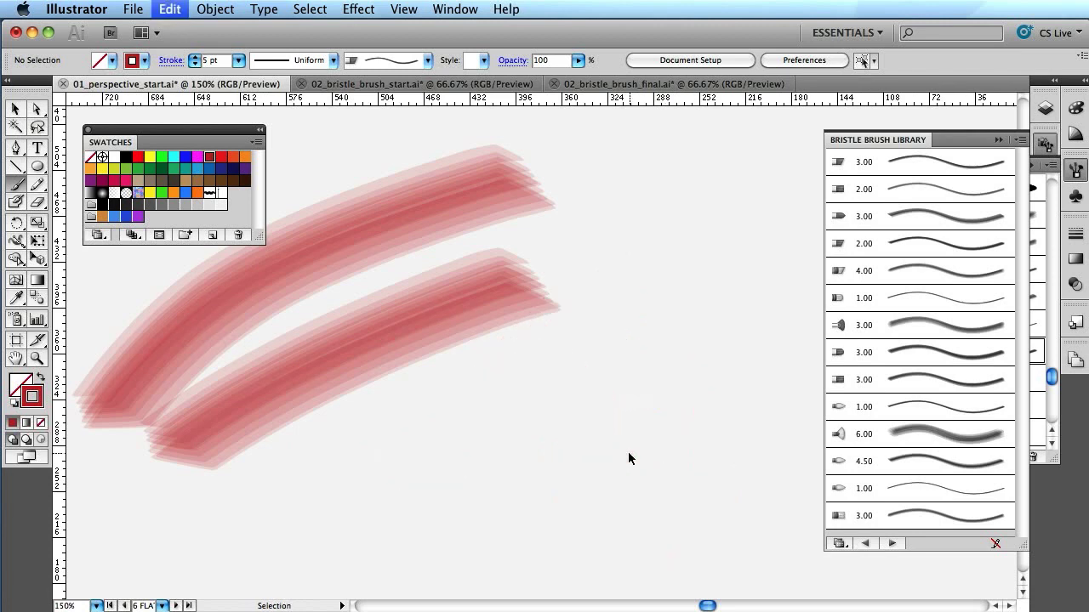
pyautogui.hotkey('ctrl', 'z')
pyautogui.hotkey('ctrl', 'z')
# - Paint a large looping red bristle stroke and briefly view it in Outline mode
pyautogui.moveTo(525, 160)
pyautogui.mouseDown()
pyautogui.moveTo(455, 230)
pyautogui.moveTo(375, 350)
pyautogui.moveTo(382, 420)
pyautogui.moveTo(422, 443)
pyautogui.moveTo(561, 445)
pyautogui.moveTo(600, 423)
pyautogui.moveTo(595, 384)
pyautogui.moveTo(564, 369)
pyautogui.moveTo(550, 380)
pyautogui.moveTo(555, 395)
pyautogui.moveTo(585, 370)
pyautogui.moveTo(630, 372)
pyautogui.moveTo(662, 407)
pyautogui.moveTo(603, 499)
pyautogui.moveTo(457, 498)
pyautogui.moveTo(359, 371)
pyautogui.moveTo(237, 419)
pyautogui.mouseUp()
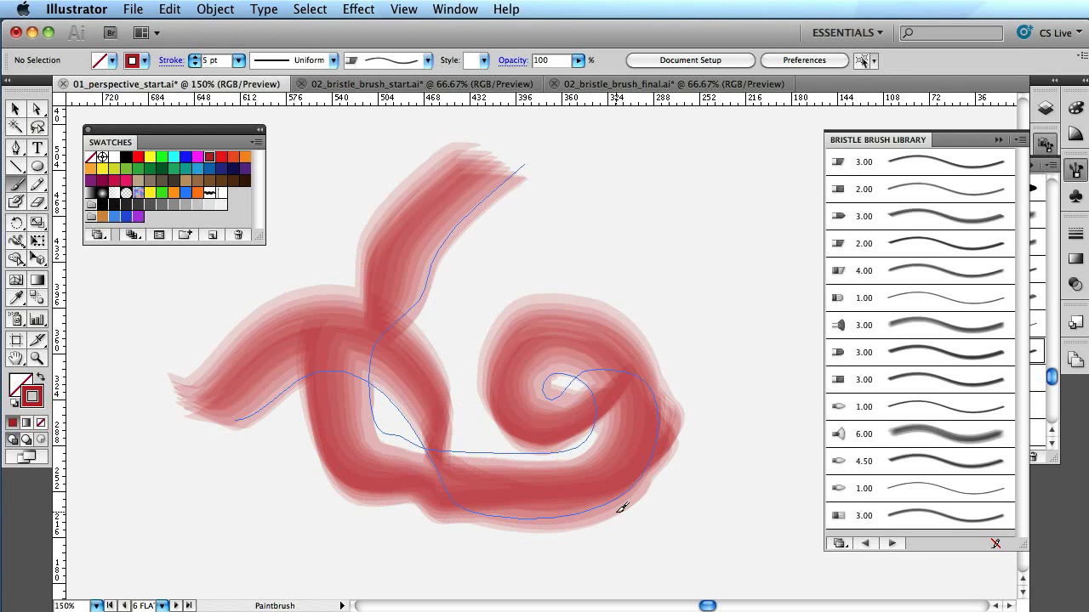
pyautogui.hotkey('ctrl', 'y')
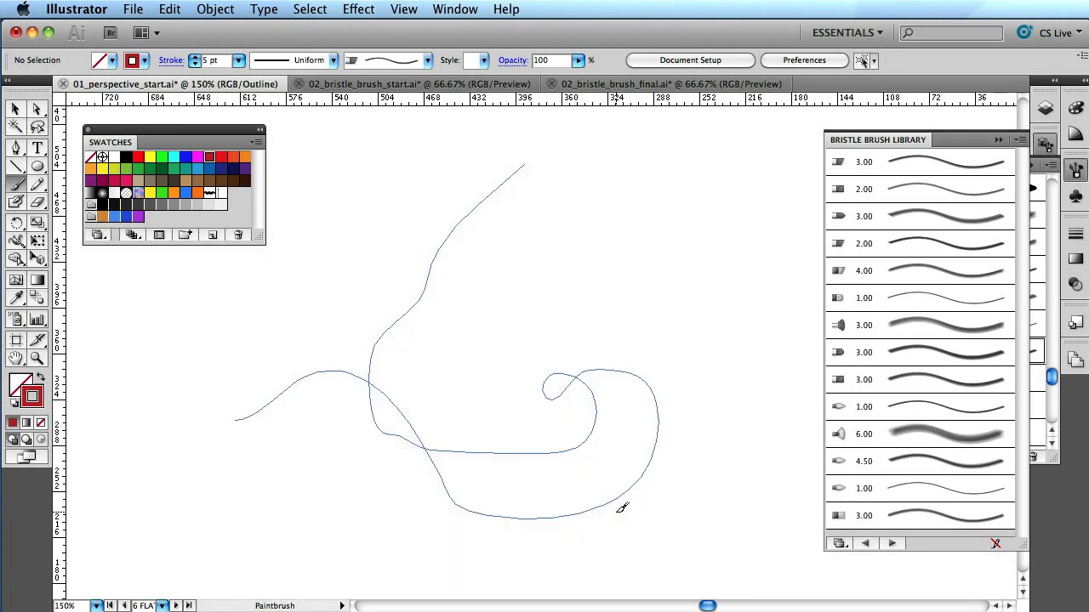
pyautogui.hotkey('ctrl', 'y')
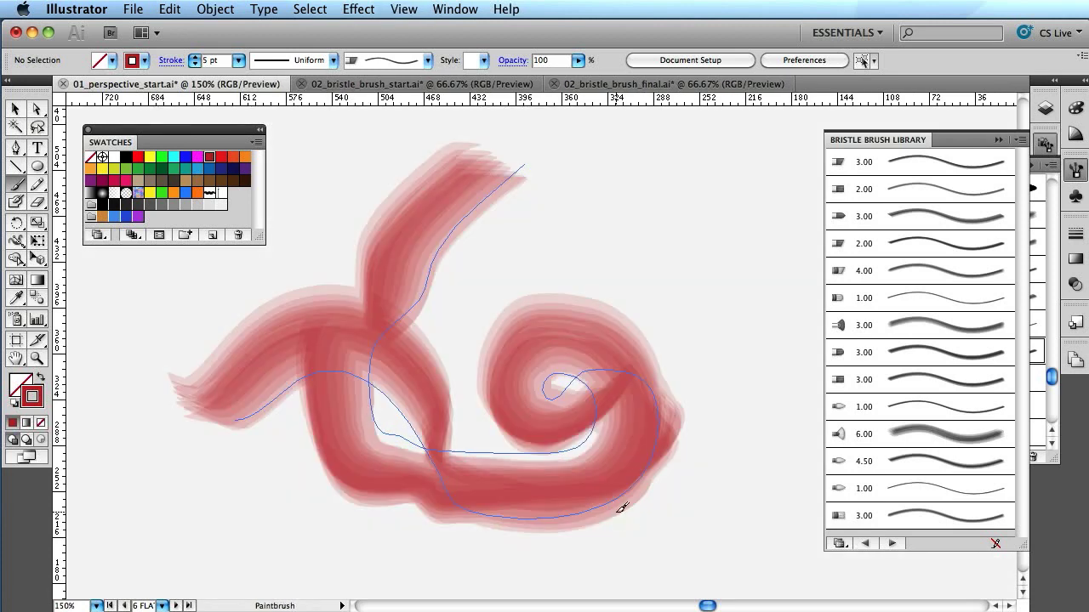
# - Select the looping stroke with the Selection tool and delete it, emptying the canvas
pyautogui.hotkey('ctrl', 'shift', 'a')
pyautogui.click(15, 109)
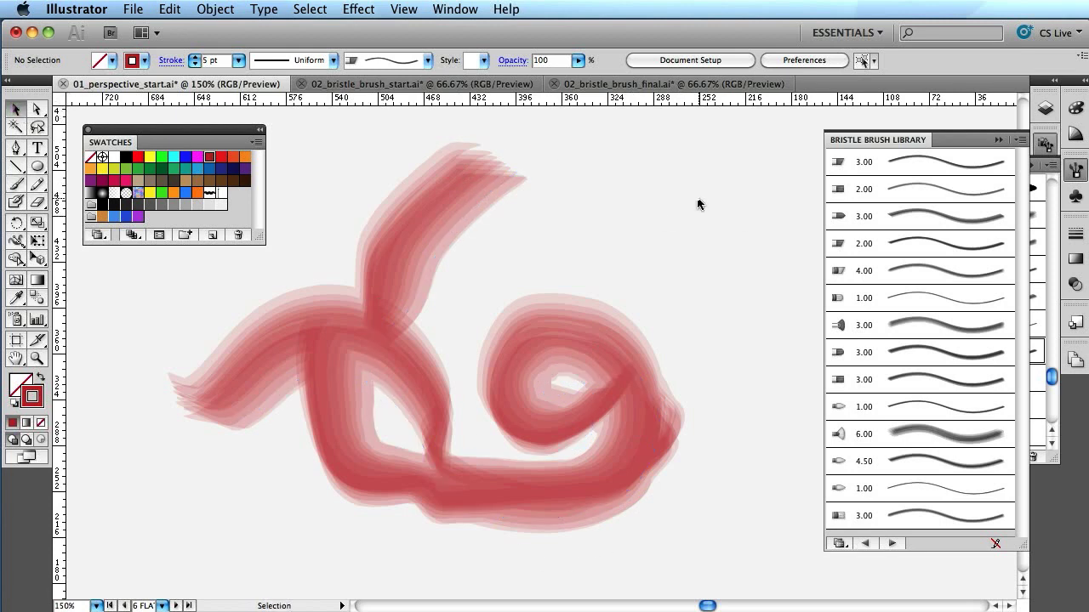
pyautogui.moveTo(696, 204); pyautogui.dragTo(443, 490)
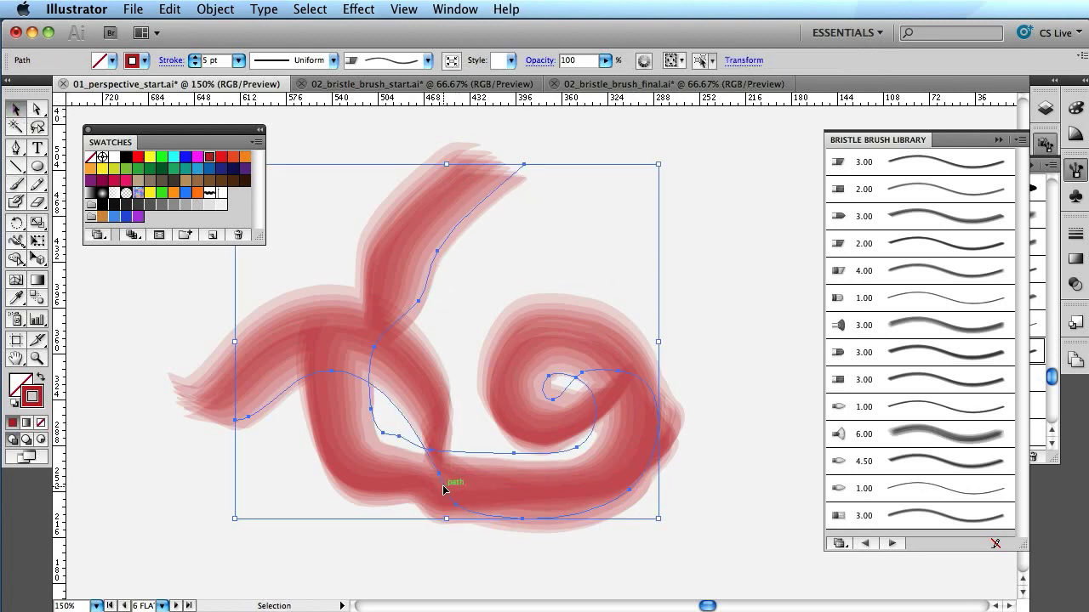
pyautogui.press('Delete')
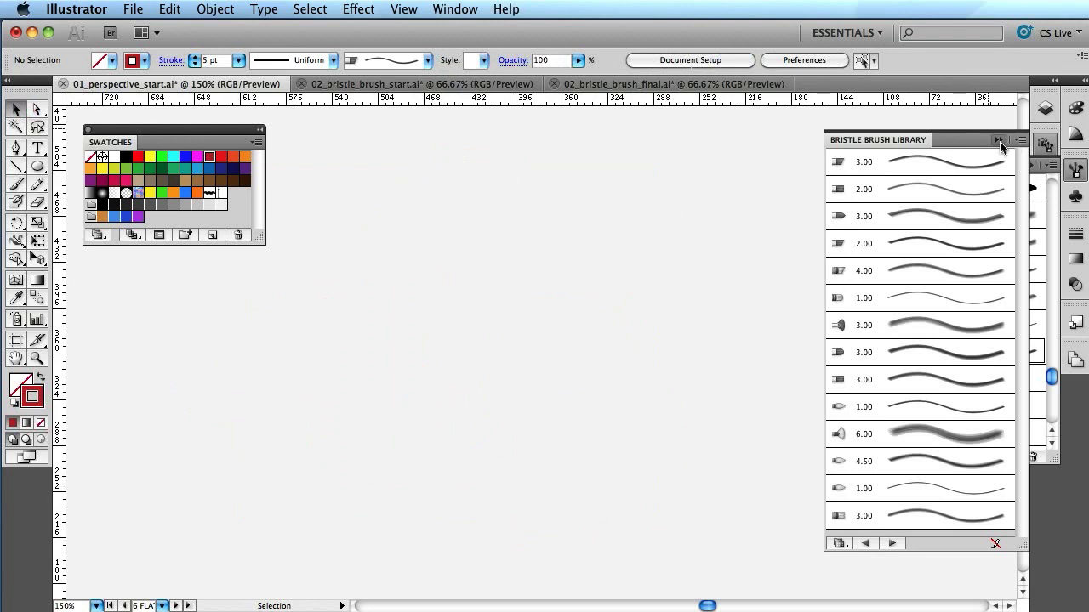
# - Open Bristle Brush Options for the 6.00 Mop brush and review its Round Fan shape and size
pyautogui.click(1000, 145)
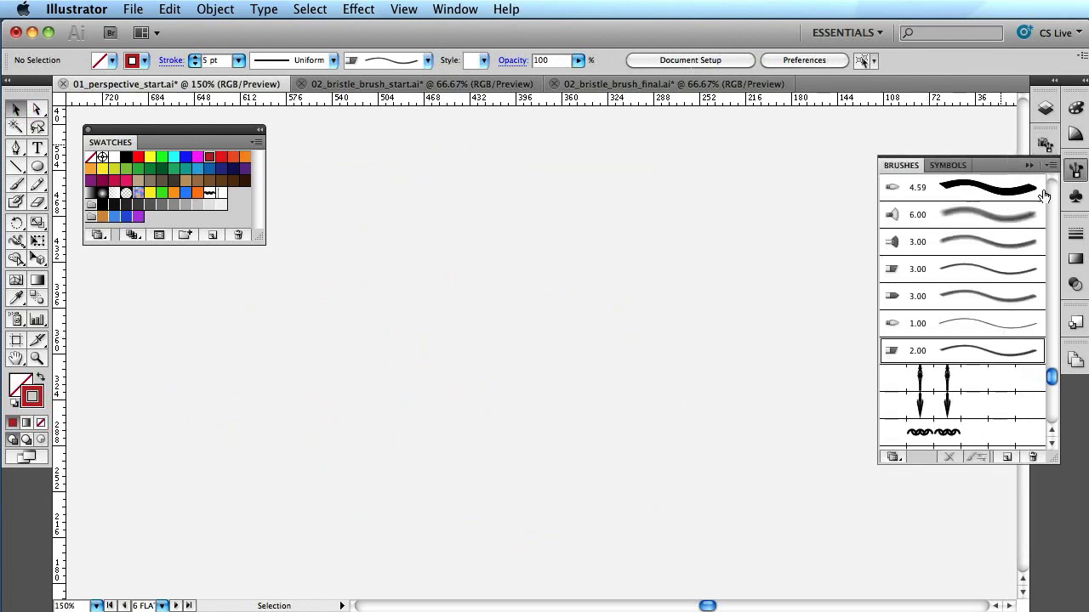
pyautogui.doubleClick(941, 214)
pyautogui.moveTo(979, 293); pyautogui.dragTo(646, 169)
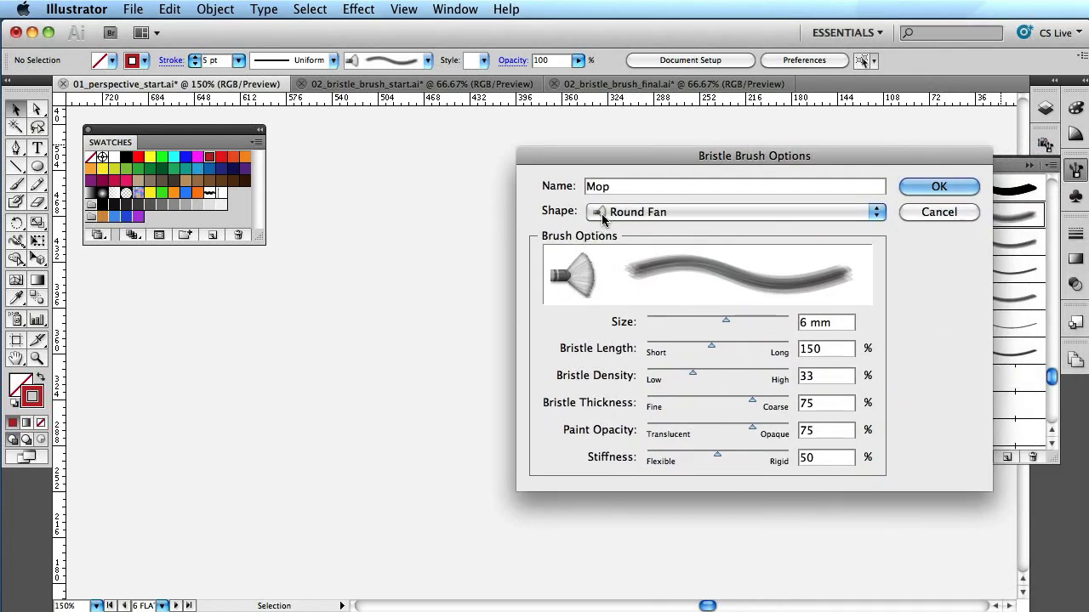
pyautogui.click(623, 219)
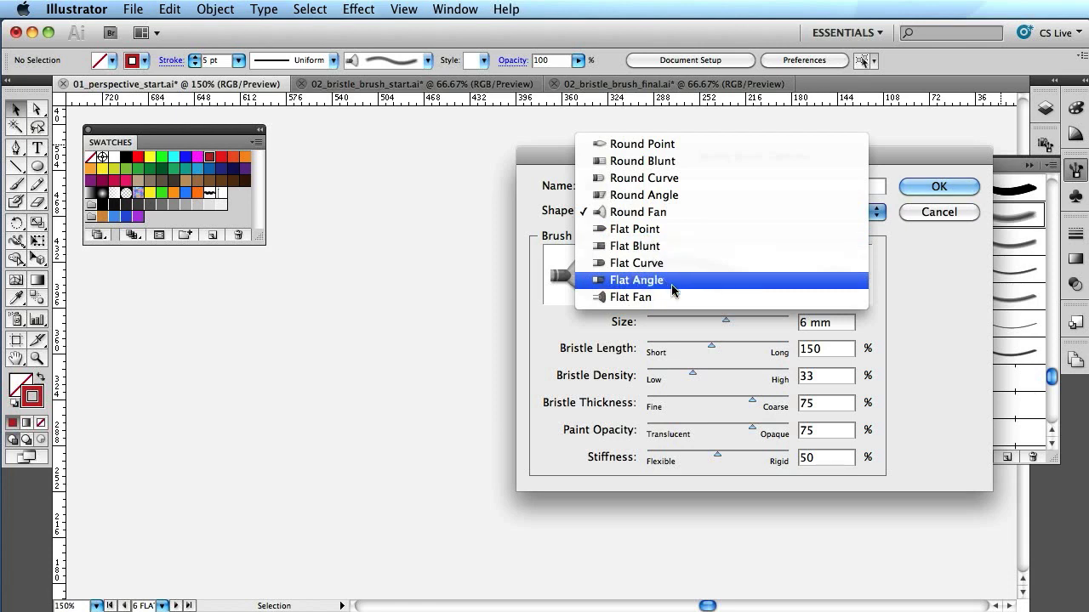
pyautogui.click(942, 286)
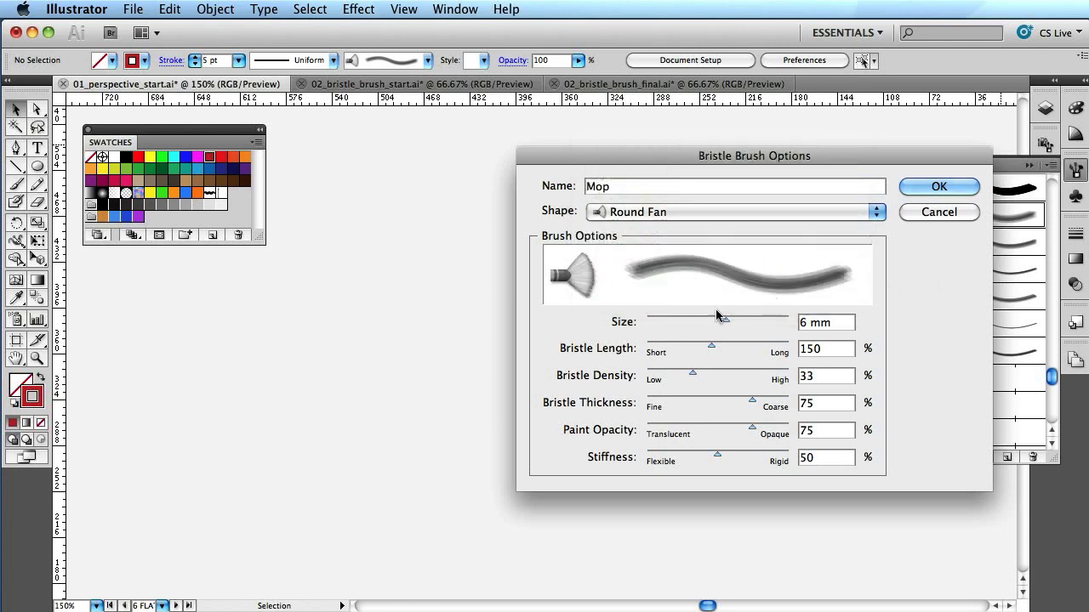
pyautogui.moveTo(725, 323); pyautogui.dragTo(724, 325)
# - Cancel the brush options, switch to 02_bristle_brush_start.ai, and collapse the Brushes panel
pyautogui.click(939, 212)
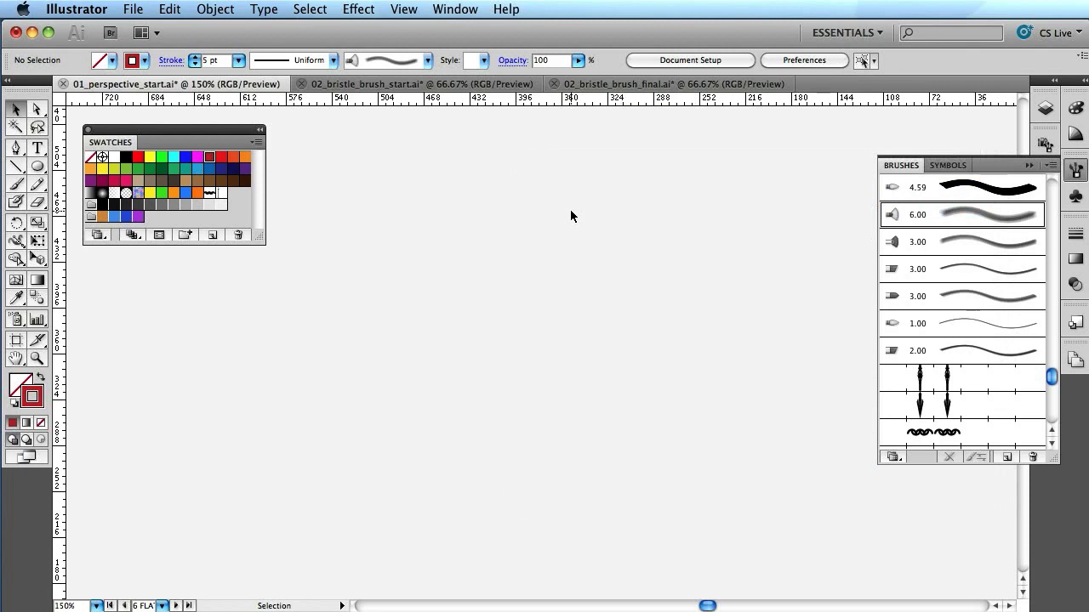
pyautogui.click(428, 85)
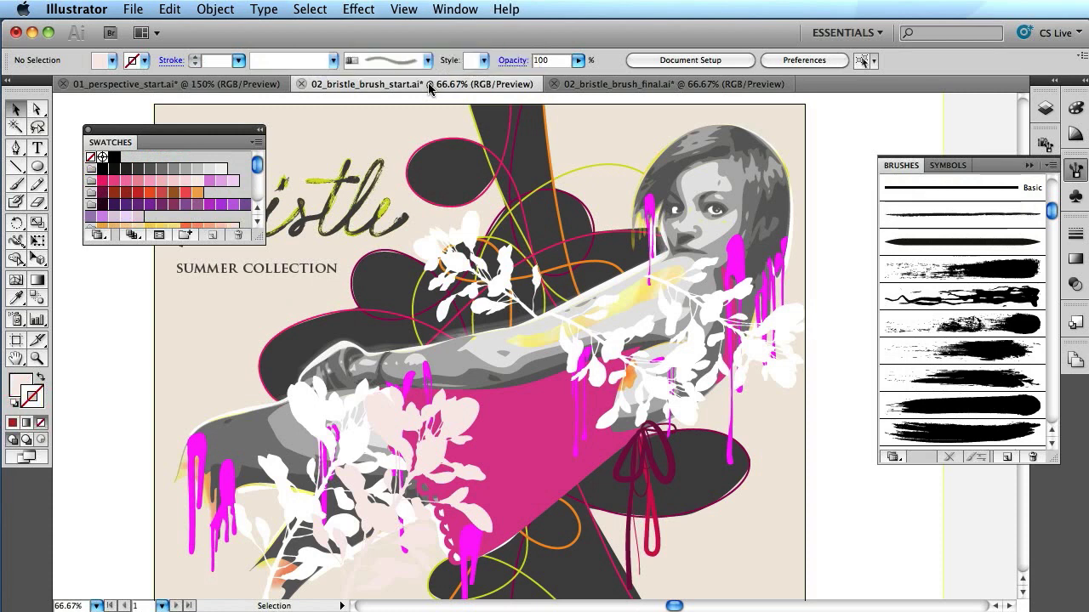
pyautogui.click(1028, 165)
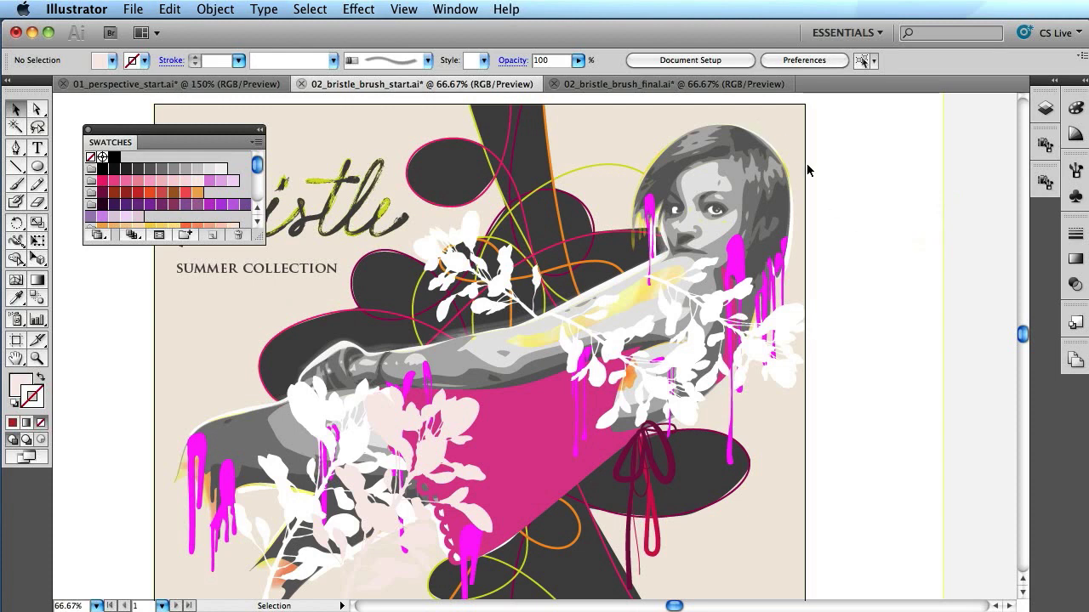
# - Switch to the 02_bristle_brush_final.ai document showing the finished painted figure
pyautogui.click(725, 83)
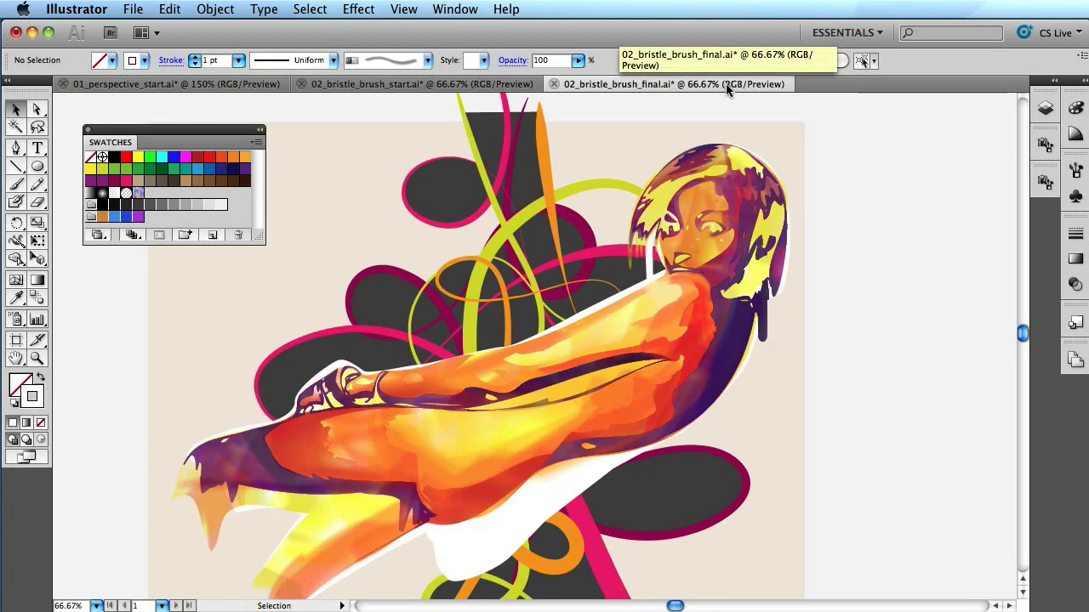